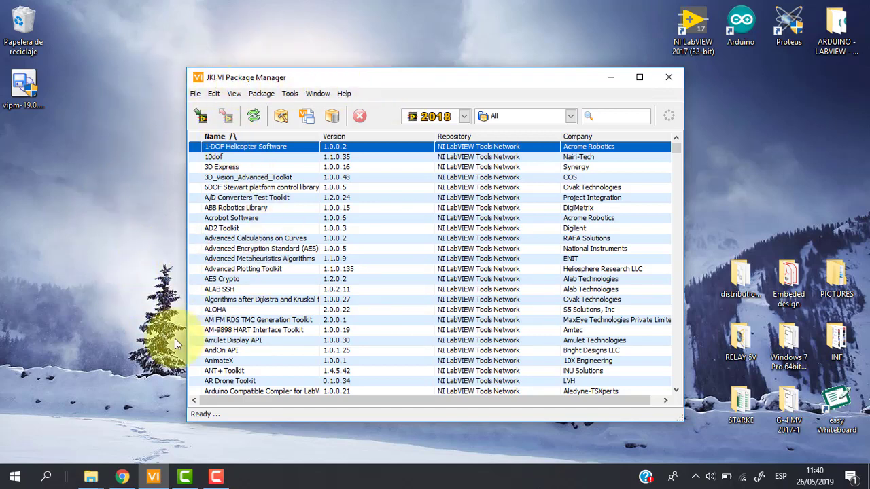
Switch to Chrome, open the VI Package Manager website from the search results and go to its Get VIPM page
{"action": "left_click", "coordinate": [123, 476]}
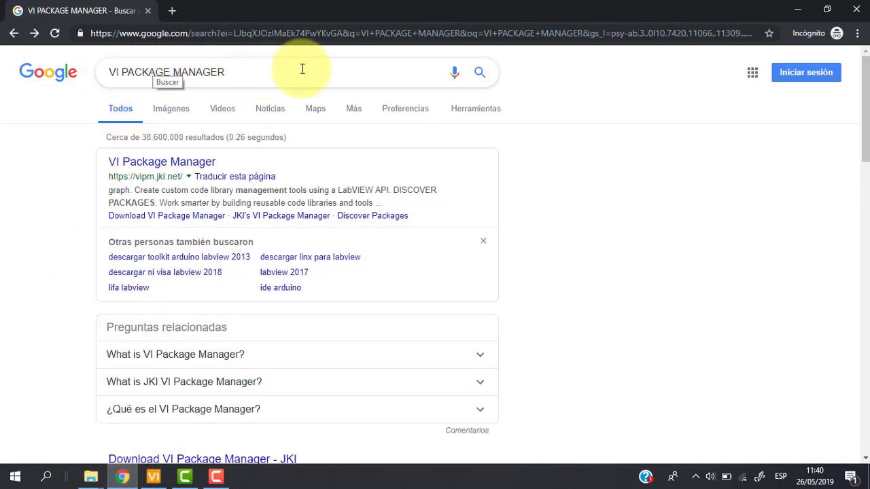
{"action": "left_click", "coordinate": [191, 163]}
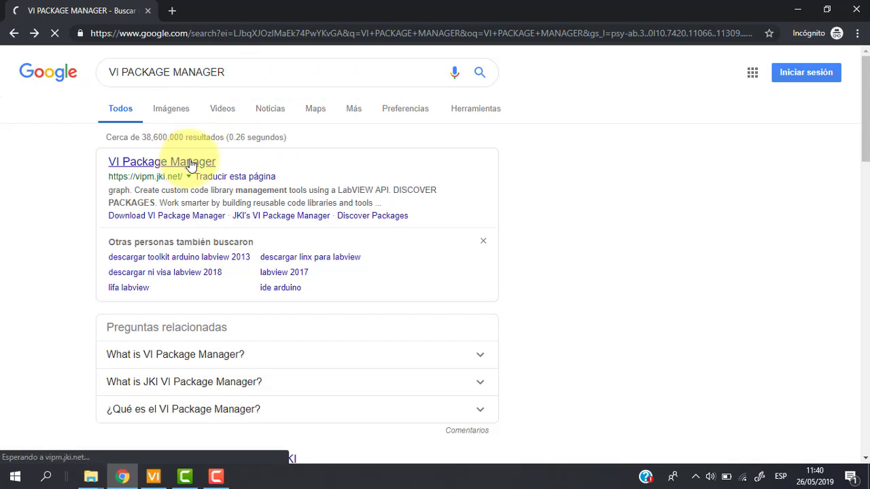
{"action": "left_click", "coordinate": [14, 32]}
{"action": "left_click", "coordinate": [34, 32]}
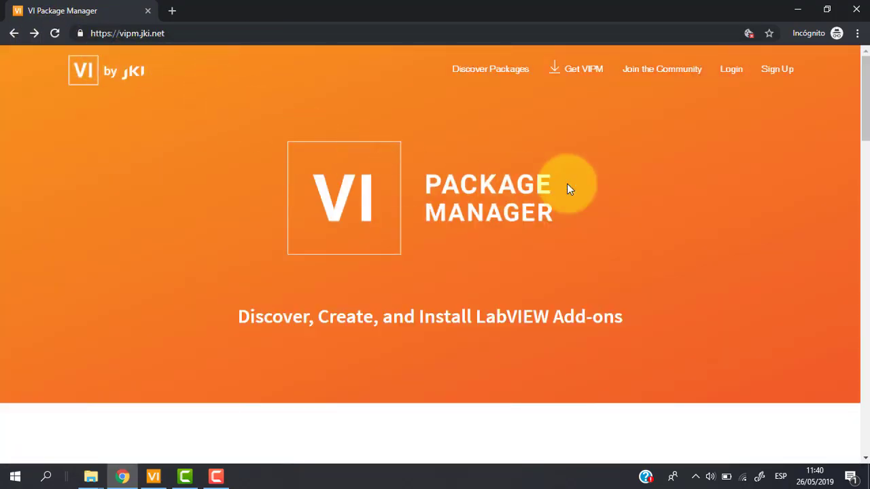
{"action": "left_click", "coordinate": [593, 78]}
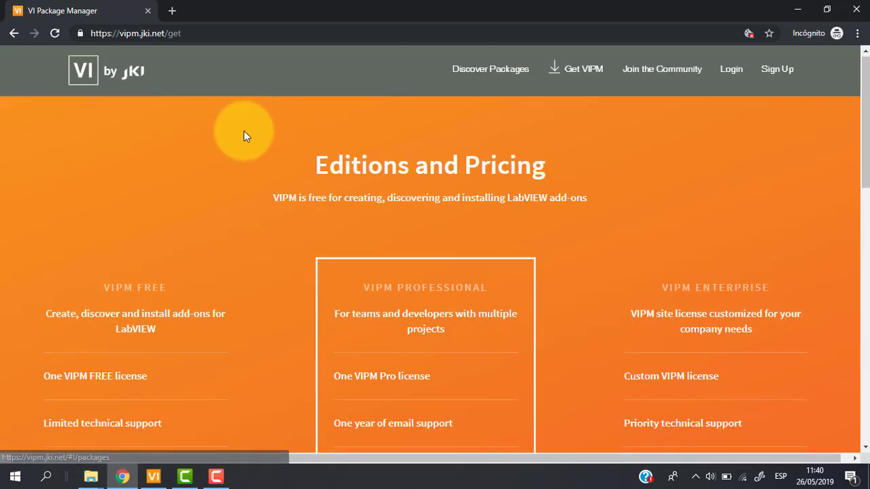
Open the free VIPM edition's download page and review the operating system choices and e-mail form
{"action": "scroll", "coordinate": [39, 204], "scroll_direction": "down", "scroll_amount": 1}
{"action": "scroll", "coordinate": [146, 234], "scroll_direction": "down", "scroll_amount": 3}
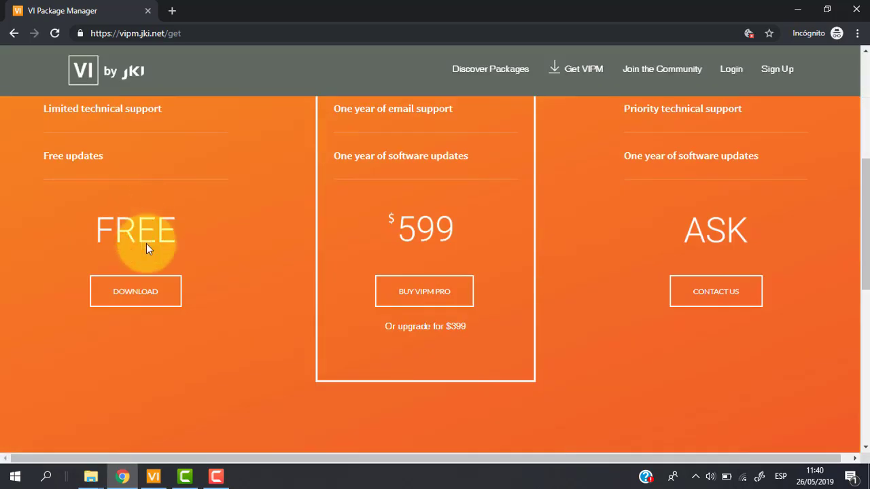
{"action": "left_click", "coordinate": [150, 291]}
{"action": "scroll", "coordinate": [204, 258], "scroll_direction": "down", "scroll_amount": 2}
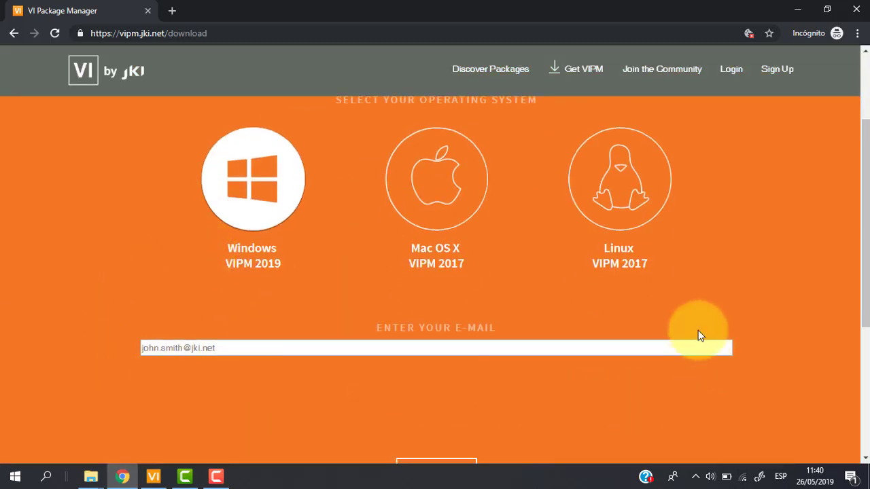
{"action": "scroll", "coordinate": [698, 333], "scroll_direction": "up", "scroll_amount": 1}
{"action": "scroll", "coordinate": [422, 249], "scroll_direction": "up", "scroll_amount": 1}
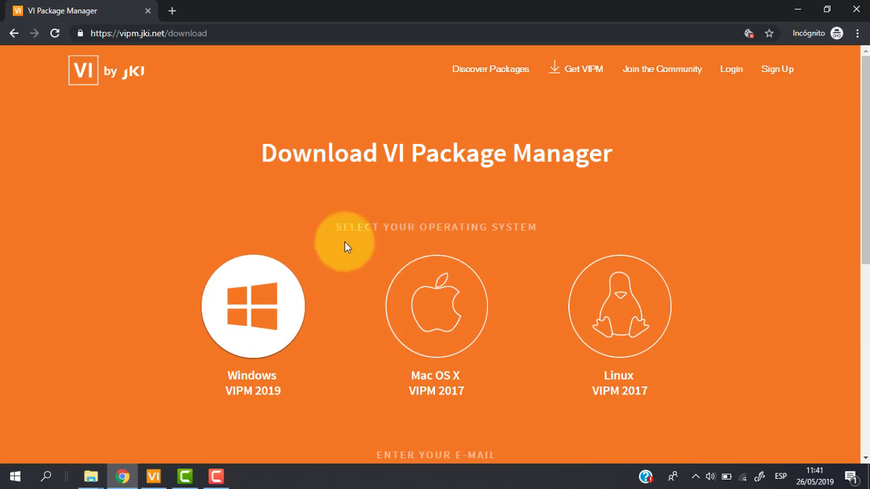
{"action": "scroll", "coordinate": [367, 271], "scroll_direction": "down", "scroll_amount": 5}
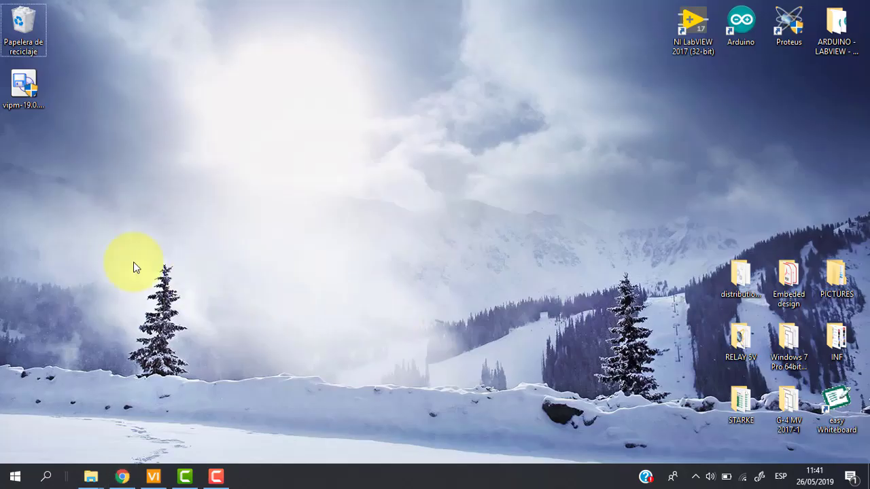
Check the file details of the vipm-19.0.2029-windows-setup installer on the desktop
{"action": "left_click", "coordinate": [23, 88]}
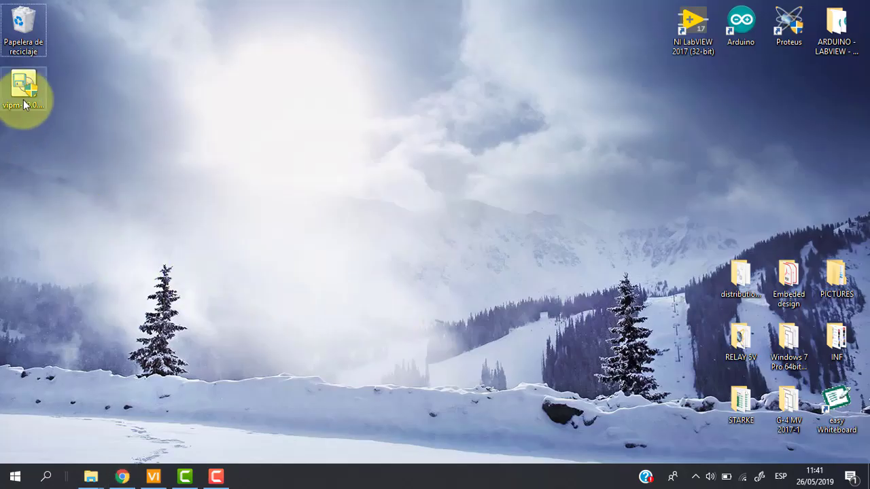
{"action": "mouse_move", "coordinate": [29, 126]}
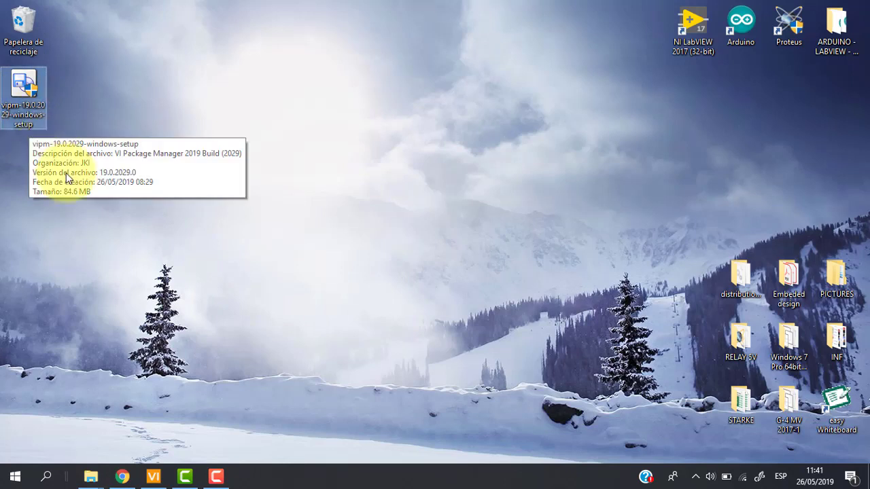
In JKI VI Package Manager, check the LabVIEW version choices, search the packages for arduino and select LabVIEW Interface for Arduino
{"action": "left_click", "coordinate": [153, 476]}
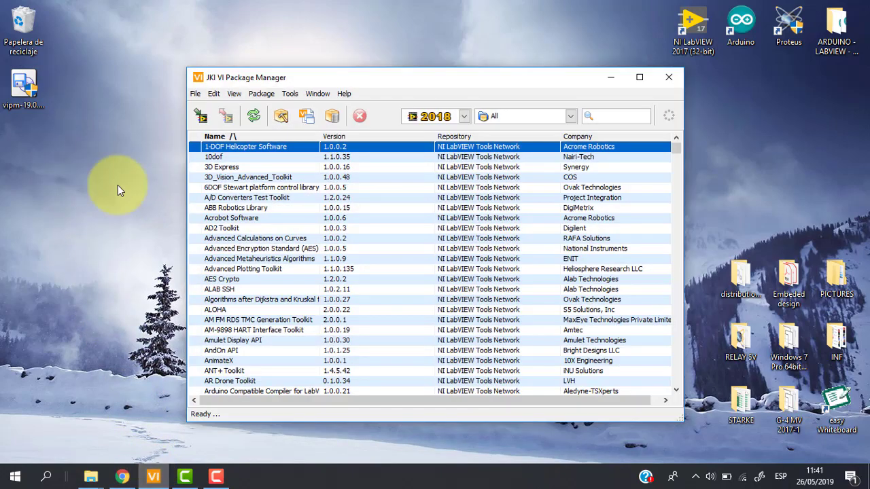
{"action": "mouse_move", "coordinate": [209, 70]}
{"action": "left_mouse_down"}
{"action": "mouse_move", "coordinate": [355, 42]}
{"action": "mouse_move", "coordinate": [197, 64]}
{"action": "left_mouse_up"}
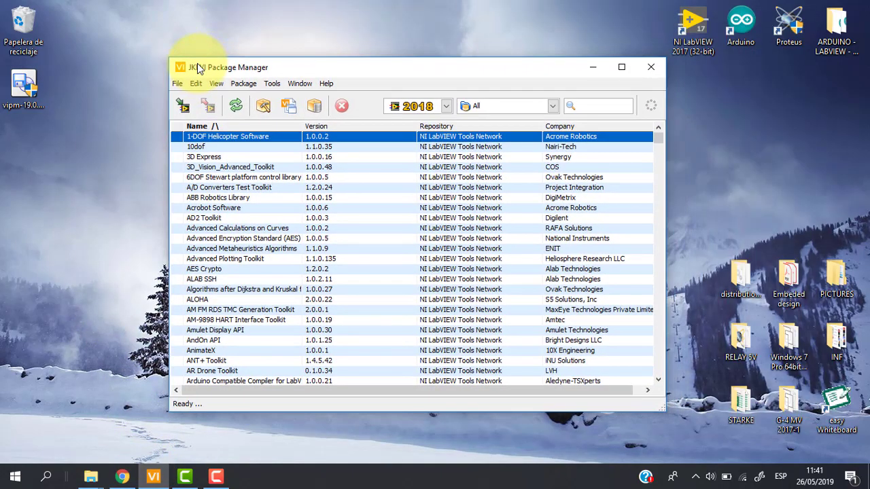
{"action": "left_click", "coordinate": [445, 108]}
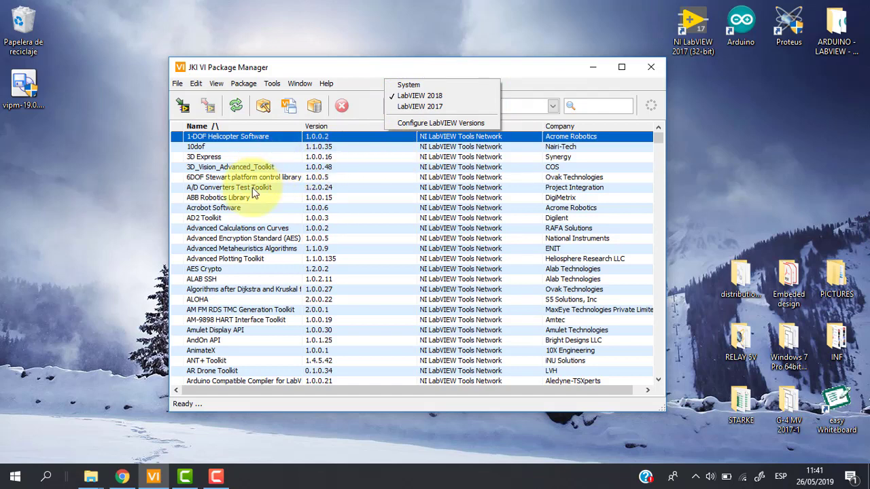
{"action": "key", "text": "Escape"}
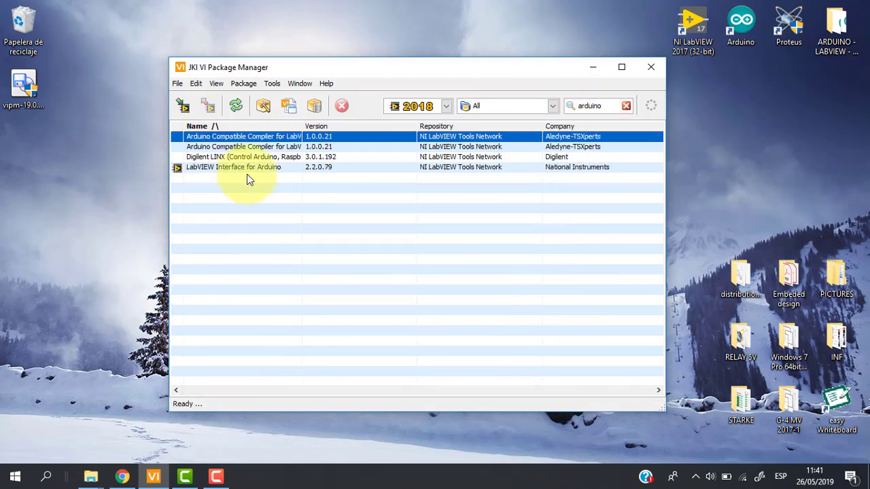
{"action": "left_click", "coordinate": [249, 168]}
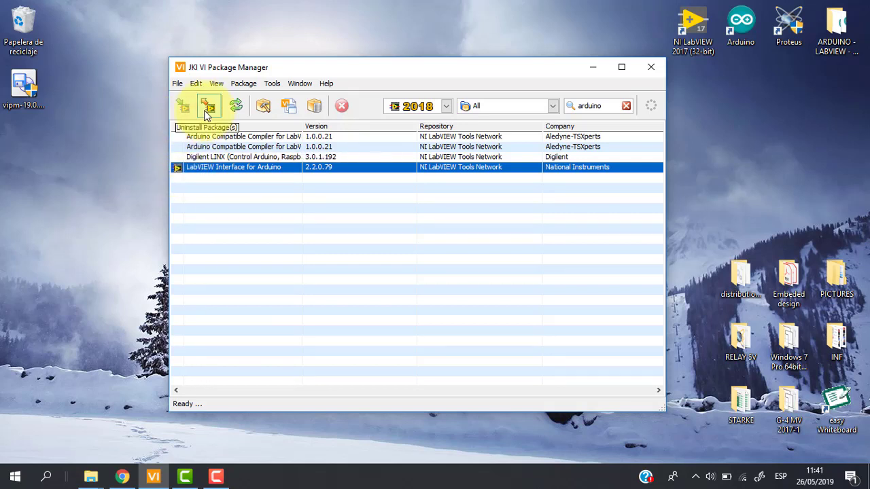
Start installing the Digilent LINX package for LabVIEW 2018 with its MakerHub Toolbox dependency, agreeing to the download acknowledgement
{"action": "left_click", "coordinate": [219, 159]}
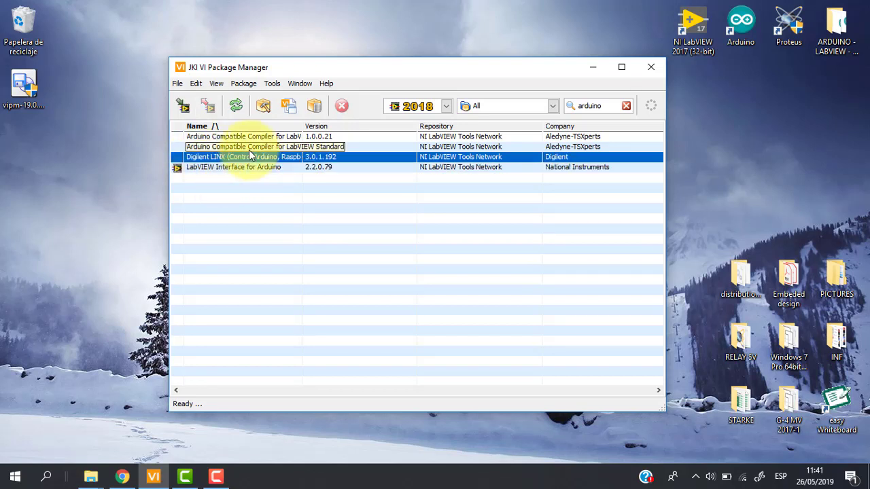
{"action": "left_click", "coordinate": [183, 107]}
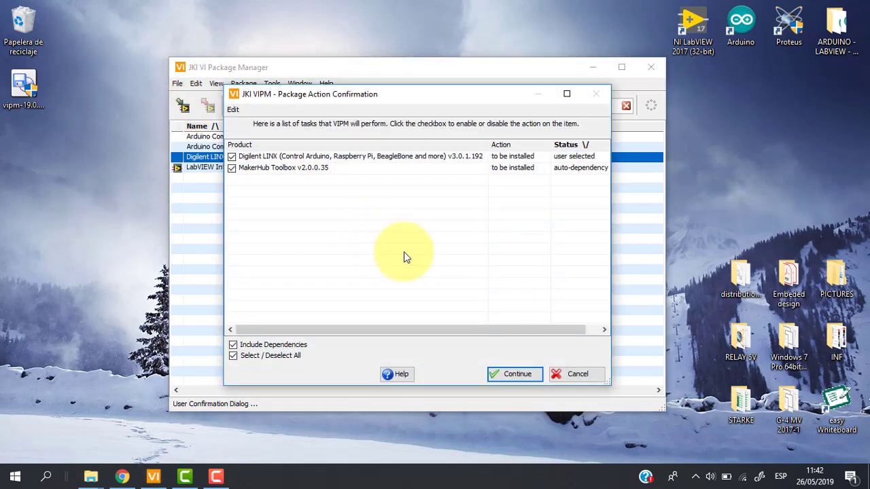
{"action": "left_click", "coordinate": [517, 376]}
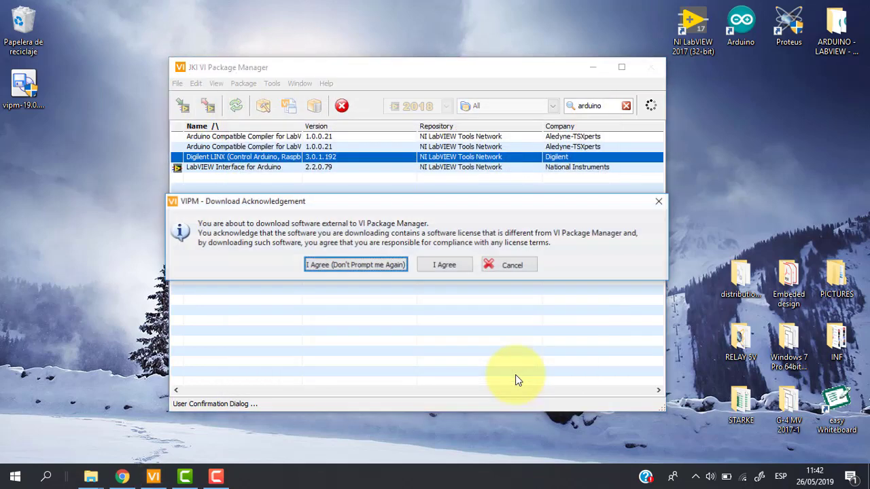
{"action": "left_click", "coordinate": [449, 270]}
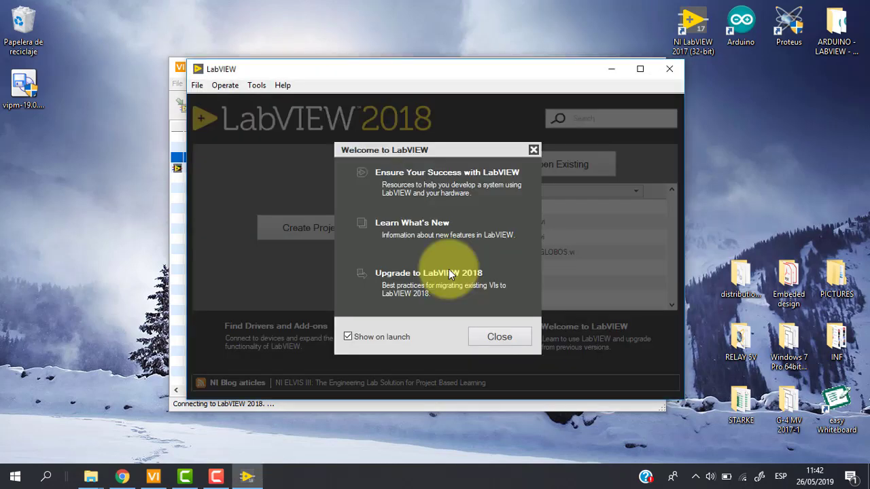
Return to VI Package Manager, accept the license agreements for both packages and finish the installation
{"action": "left_click", "coordinate": [181, 73]}
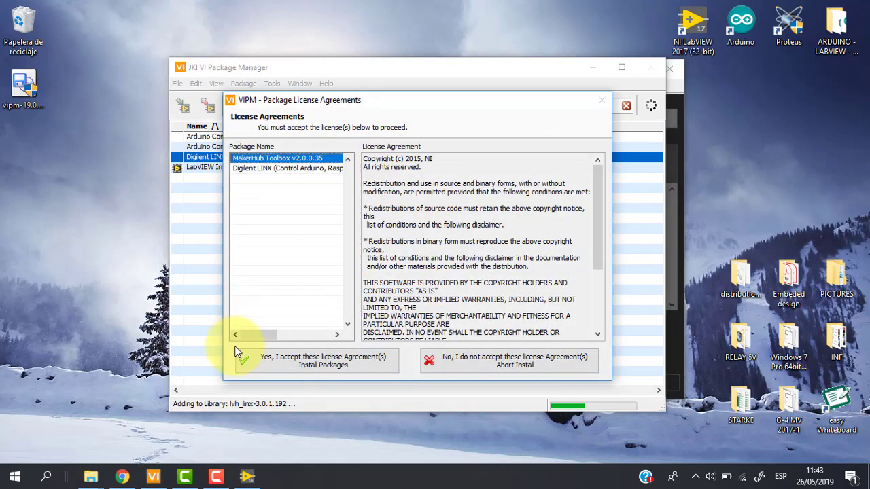
{"action": "left_click", "coordinate": [301, 362]}
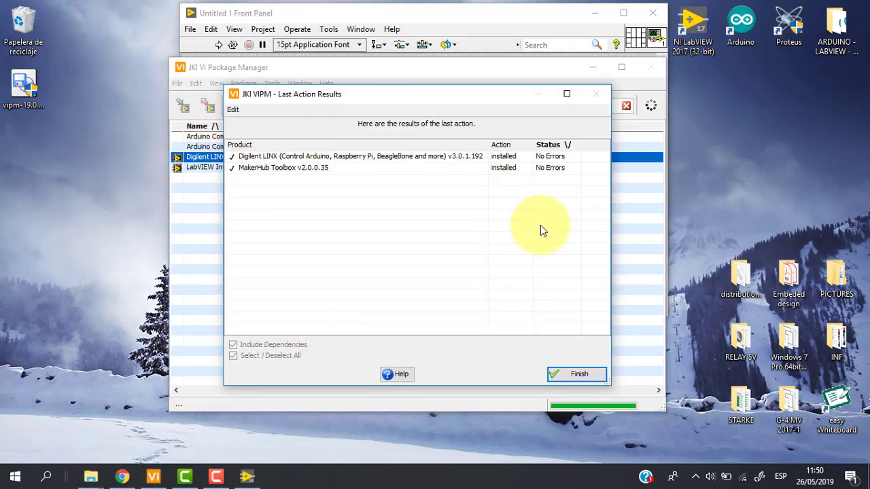
{"action": "left_click", "coordinate": [559, 373]}
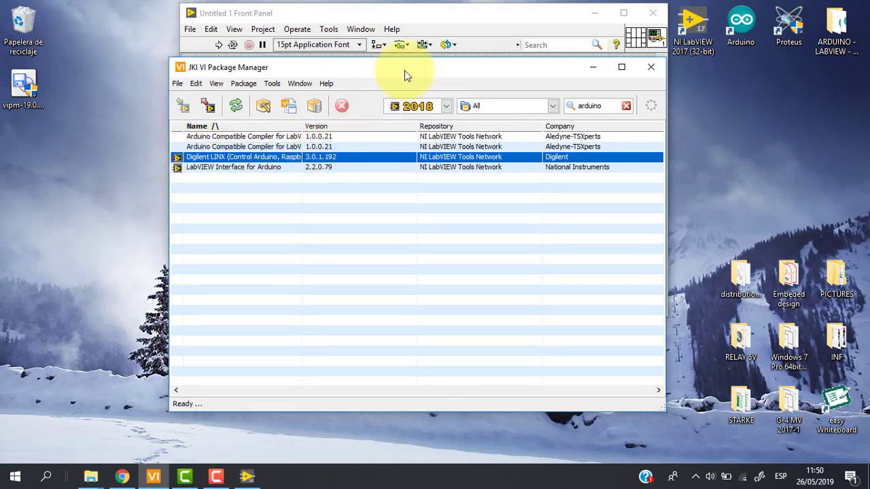
Minimize VI Package Manager and arrange the untitled VI's block diagram and front panel side by side
{"action": "left_click", "coordinate": [594, 67]}
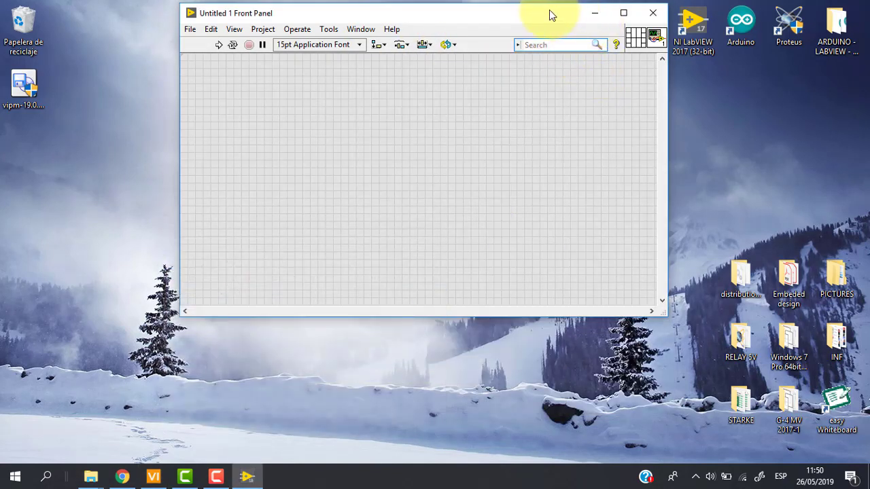
{"action": "left_click_drag", "start_coordinate": [550, 14], "coordinate": [628, 43]}
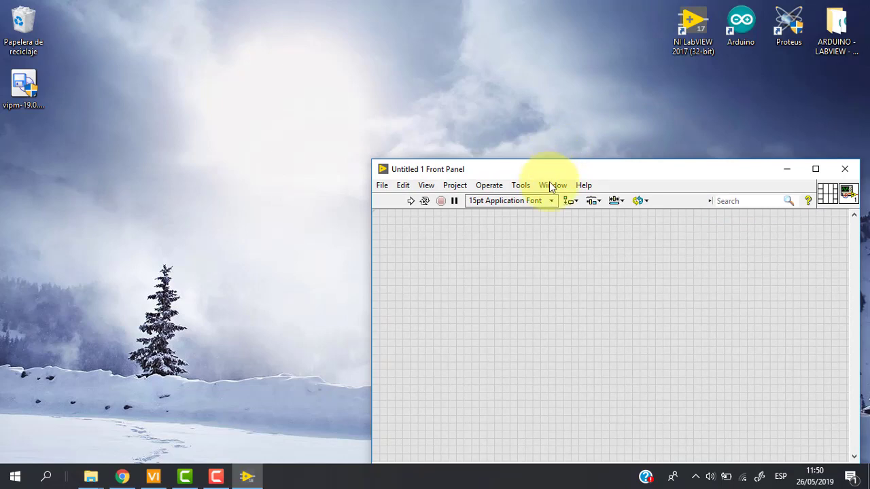
{"action": "left_click", "coordinate": [552, 185]}
{"action": "left_click", "coordinate": [569, 202]}
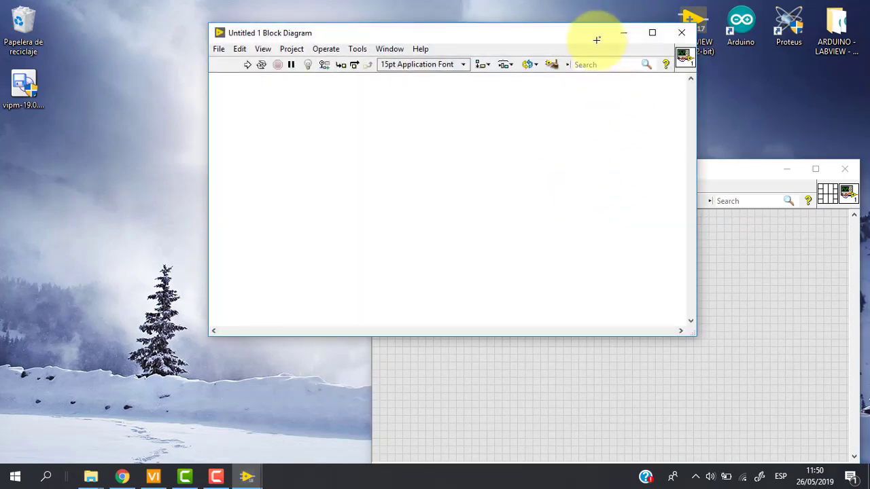
{"action": "key", "text": "super+Left"}
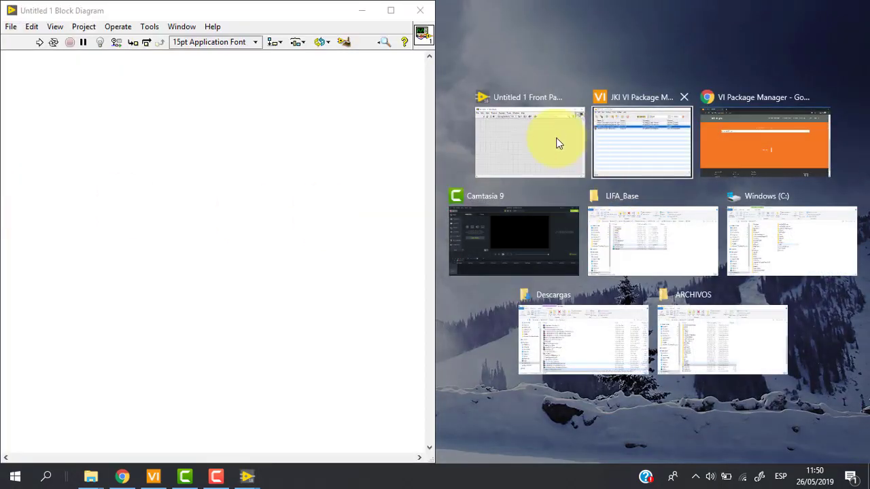
{"action": "left_click", "coordinate": [556, 143]}
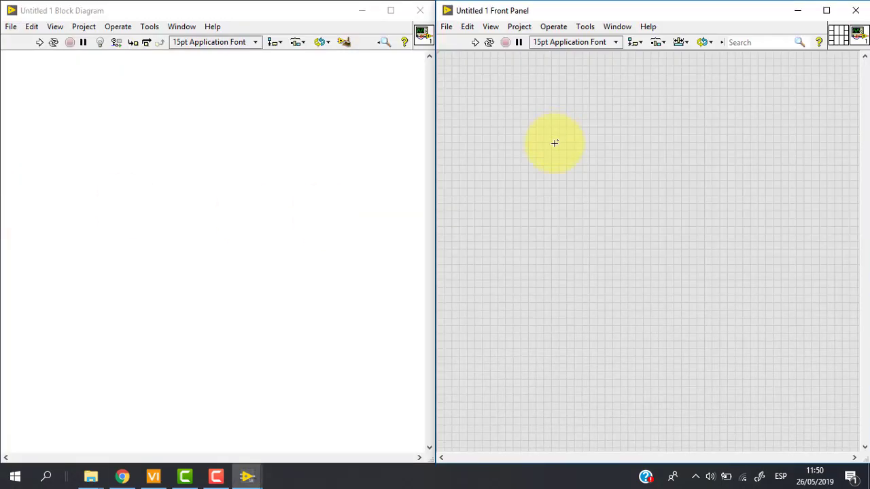
Examine the MakerHub function category on the block diagram, including its LINX and Toolbox groups
{"action": "left_click", "coordinate": [143, 88]}
{"action": "right_click", "coordinate": [127, 83]}
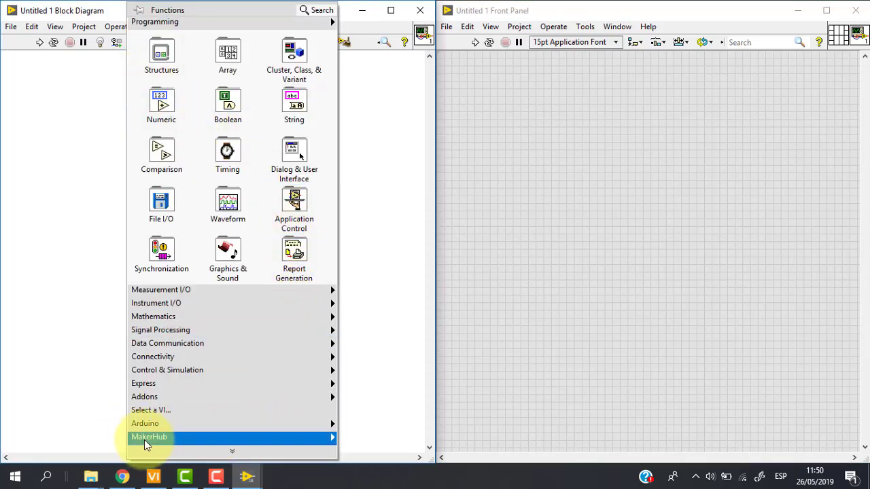
{"action": "mouse_move", "coordinate": [143, 442]}
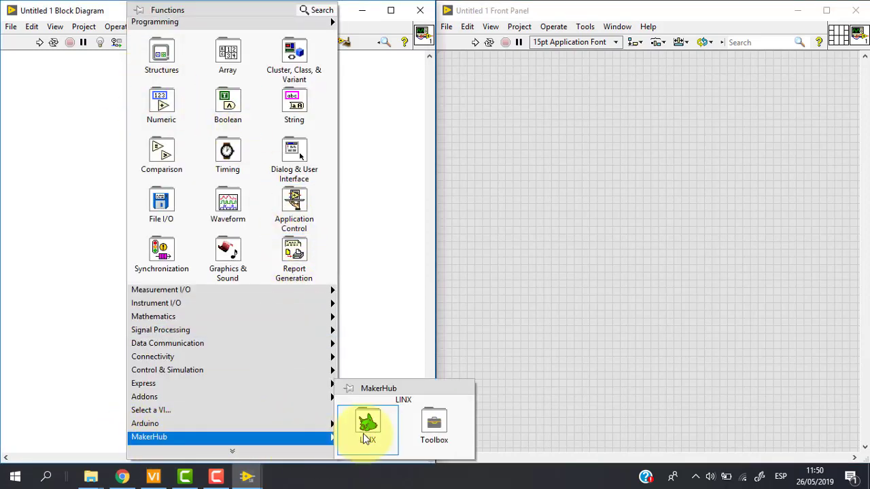
{"action": "mouse_move", "coordinate": [366, 428]}
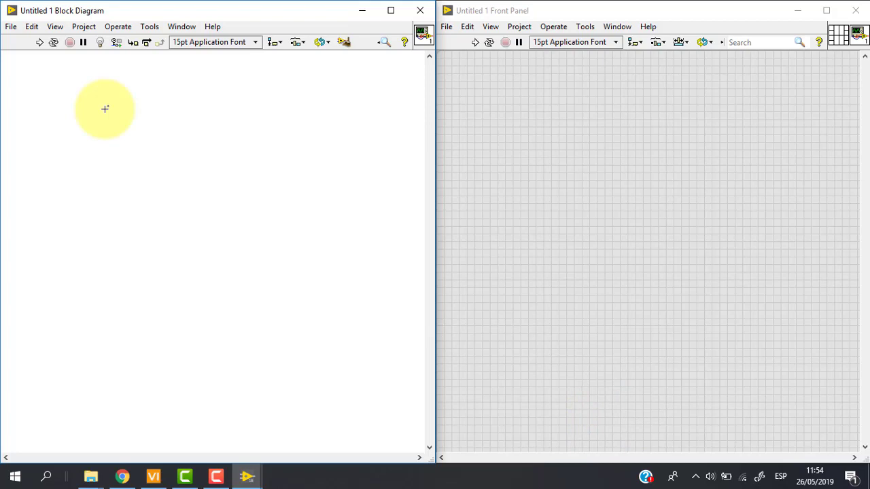
{"action": "right_click", "coordinate": [104, 109]}
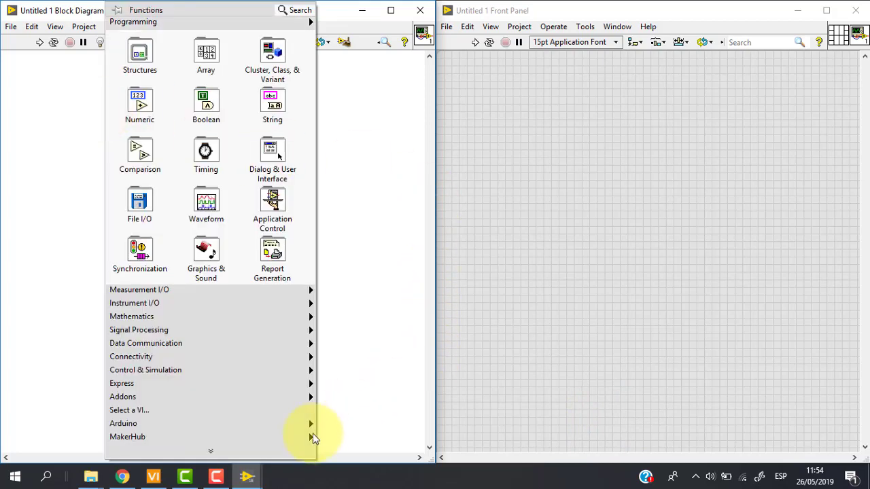
{"action": "mouse_move", "coordinate": [309, 439]}
{"action": "mouse_move", "coordinate": [343, 422]}
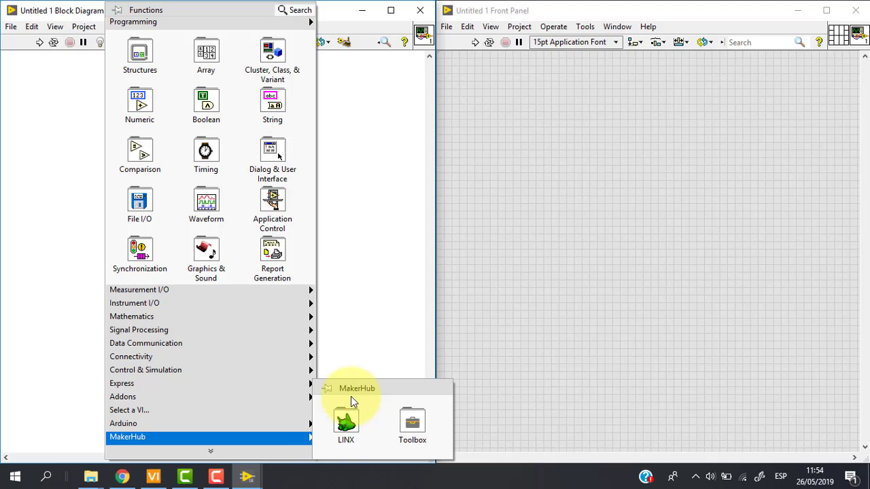
{"action": "mouse_move", "coordinate": [389, 426]}
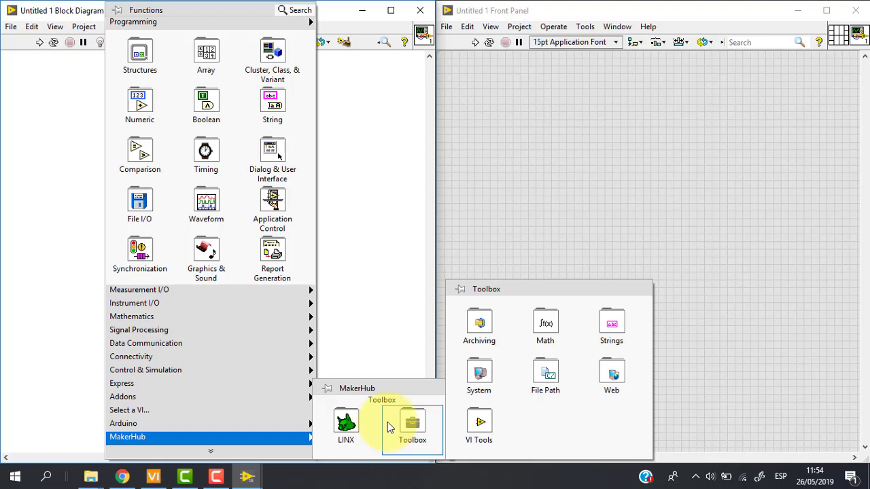
{"action": "left_click", "coordinate": [511, 217]}
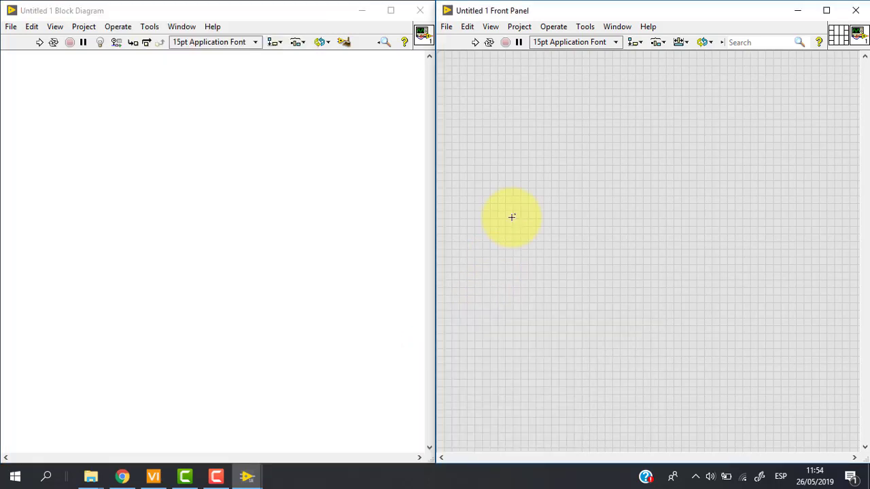
Open the LINX Firmware Wizard and choose the Arduino device family with Arduino Uno as the device type
{"action": "left_click", "coordinate": [585, 27]}
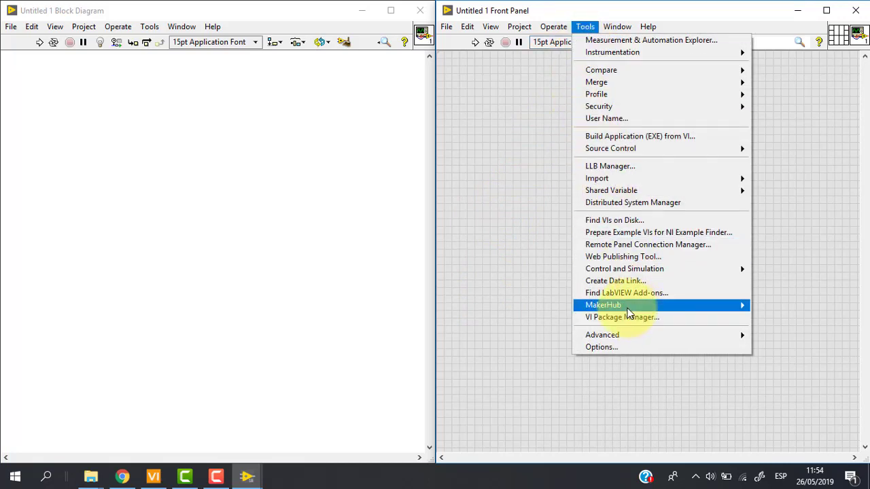
{"action": "mouse_move", "coordinate": [696, 307]}
{"action": "mouse_move", "coordinate": [768, 305]}
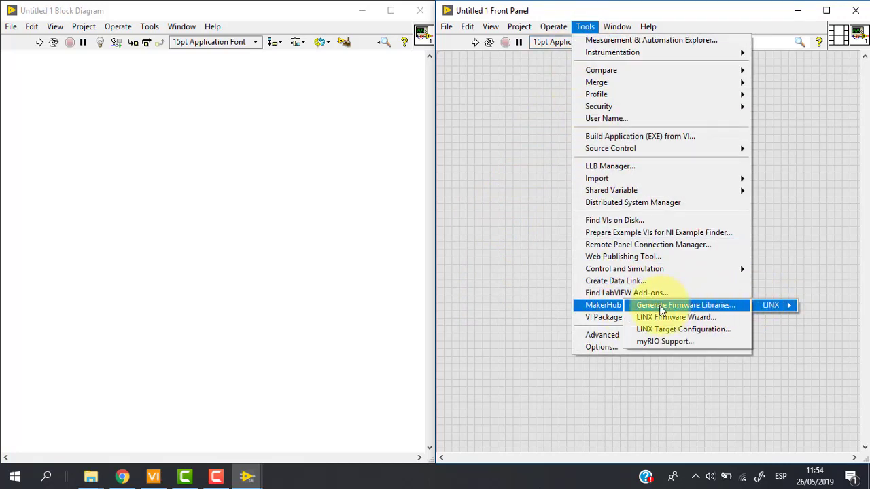
{"action": "left_click", "coordinate": [701, 322]}
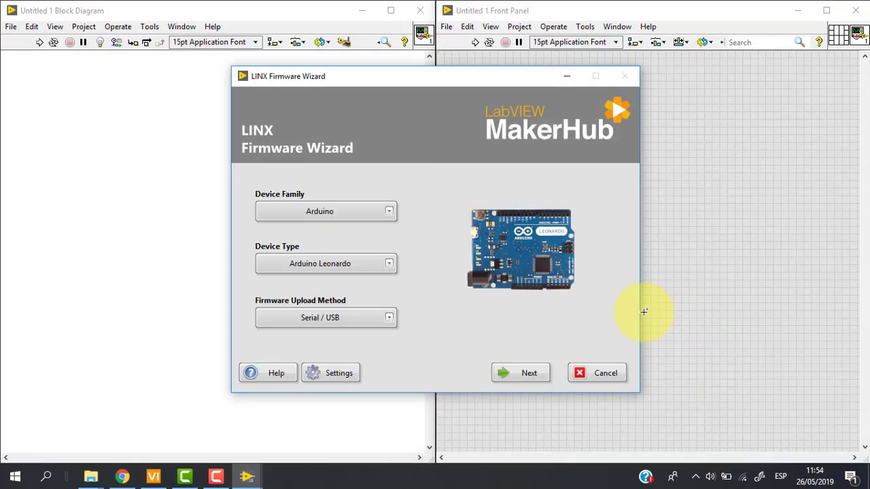
{"action": "left_click", "coordinate": [360, 221]}
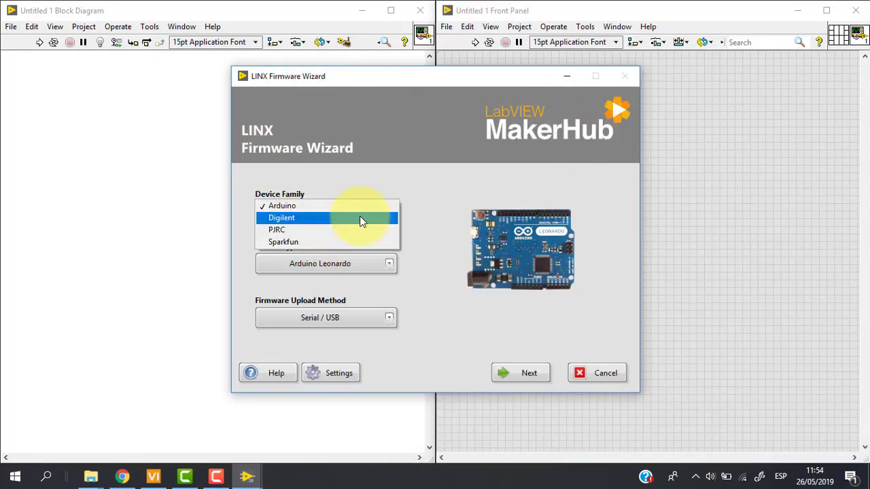
{"action": "left_click", "coordinate": [318, 207]}
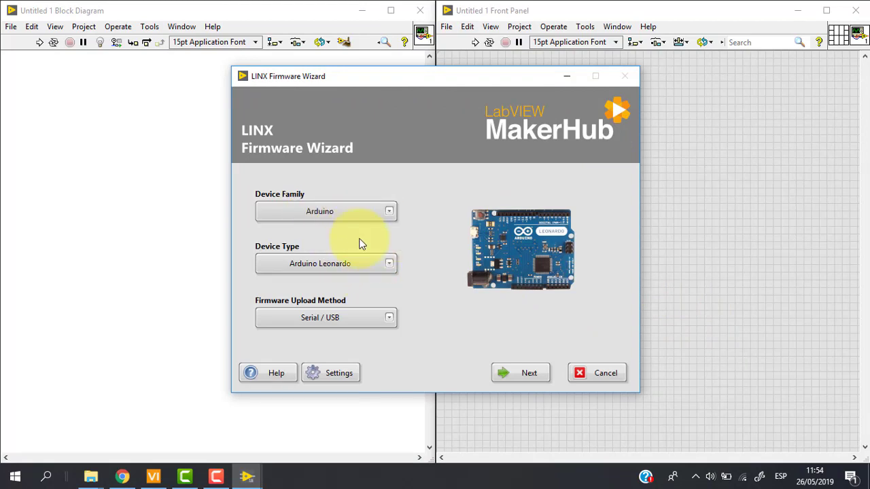
{"action": "left_click", "coordinate": [362, 265]}
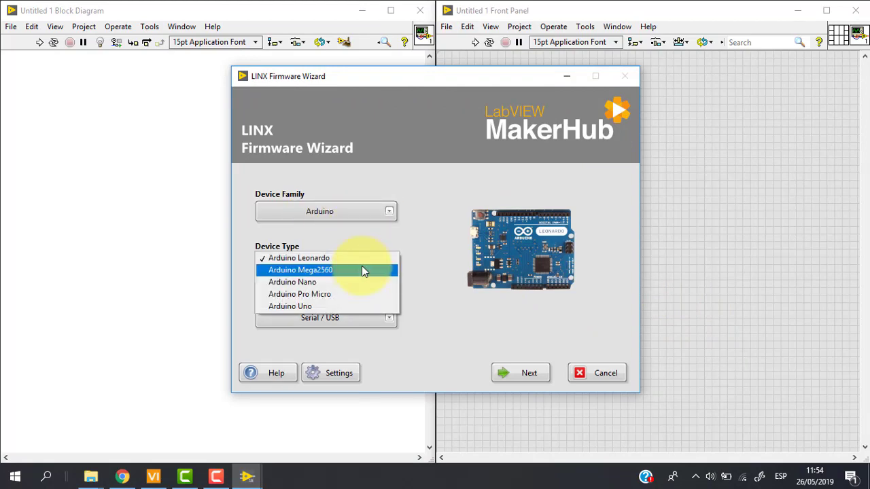
{"action": "left_click", "coordinate": [336, 306]}
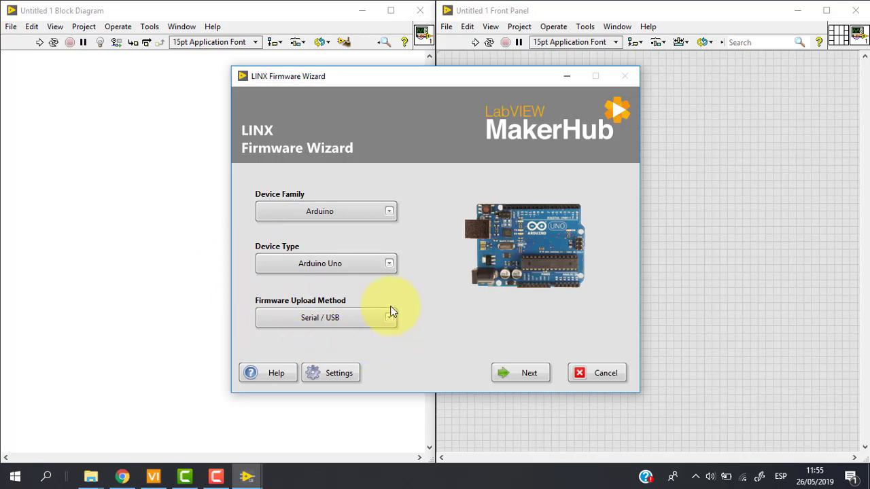
Advance to the firmware upload port selection, check the available COM ports, and cancel the wizard
{"action": "left_click", "coordinate": [519, 376]}
{"action": "left_click", "coordinate": [456, 245]}
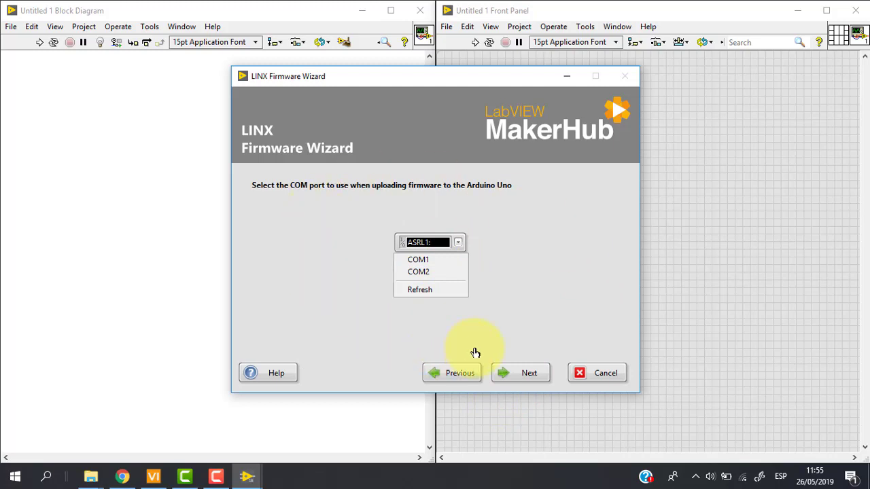
{"action": "left_click", "coordinate": [530, 311]}
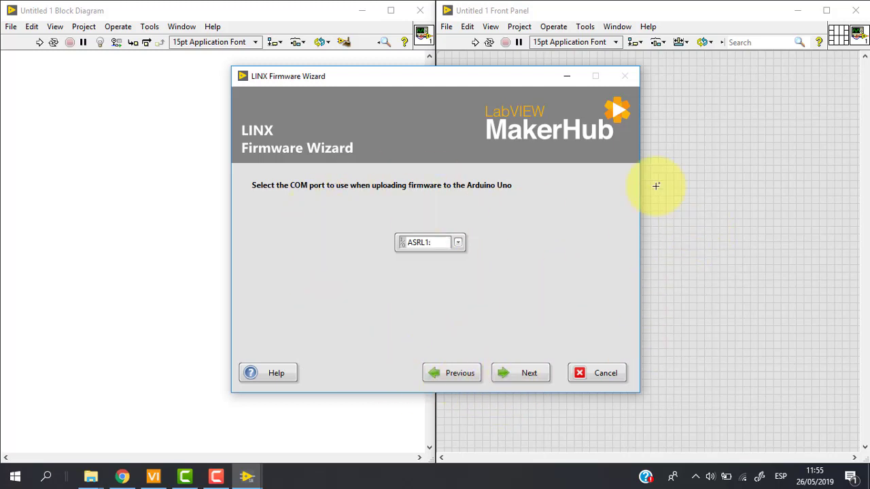
{"action": "left_click", "coordinate": [623, 370]}
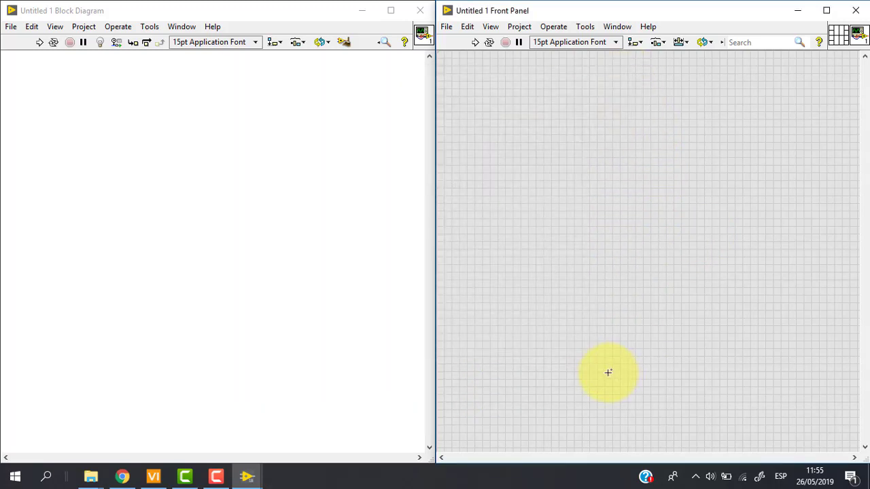
Browse the MakerHub LINX functions on the block diagram to locate the Open function
{"action": "right_click", "coordinate": [164, 168]}
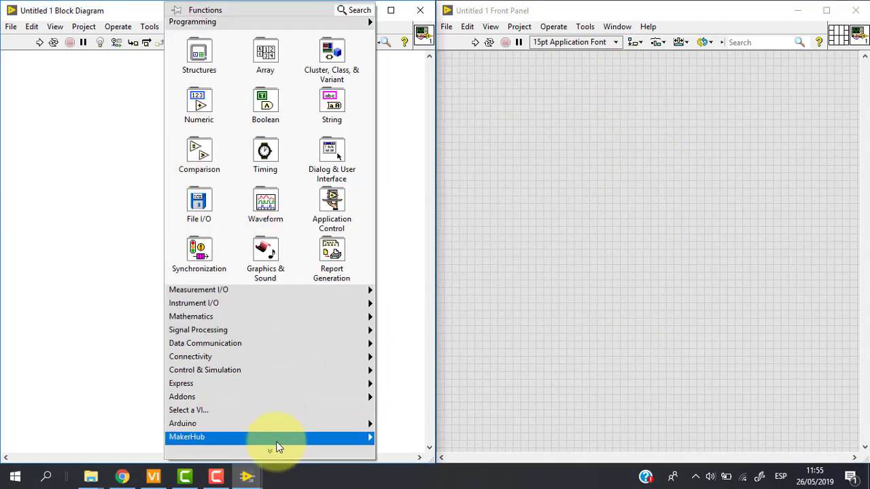
{"action": "mouse_move", "coordinate": [275, 437]}
{"action": "mouse_move", "coordinate": [418, 449]}
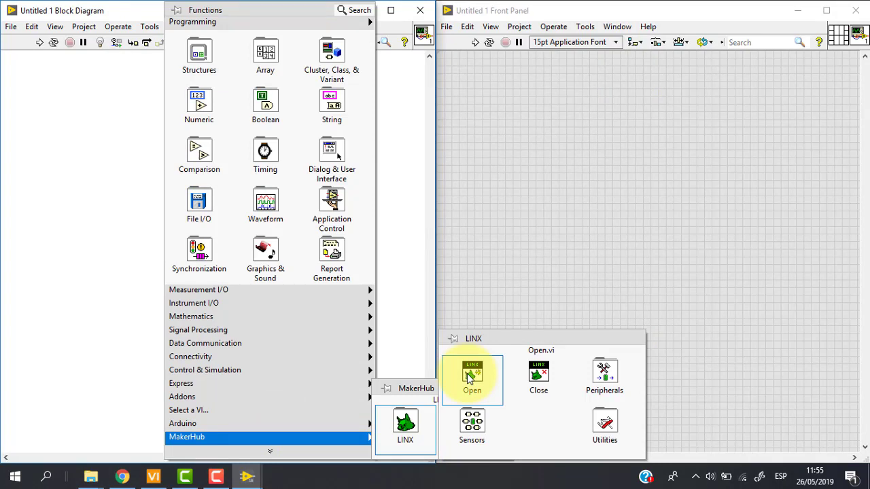